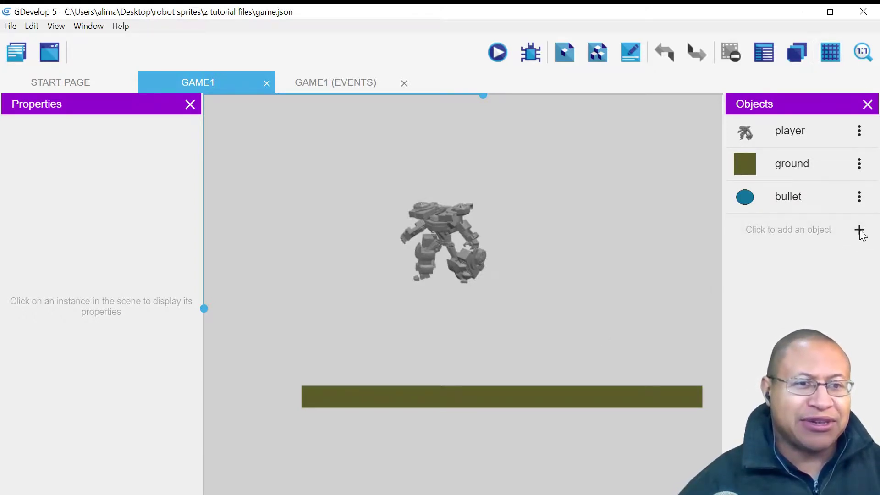
Add a new Sprite object named 'coin' and give it an empty animation
click(860, 230)
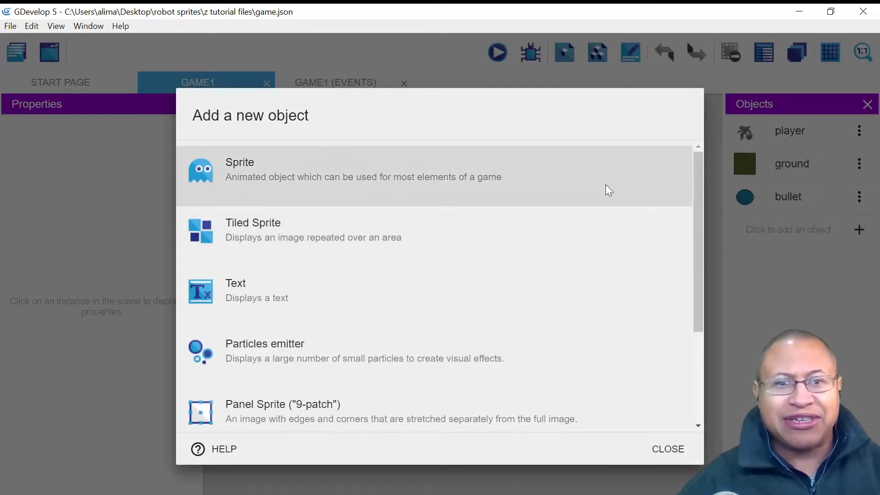
click(606, 183)
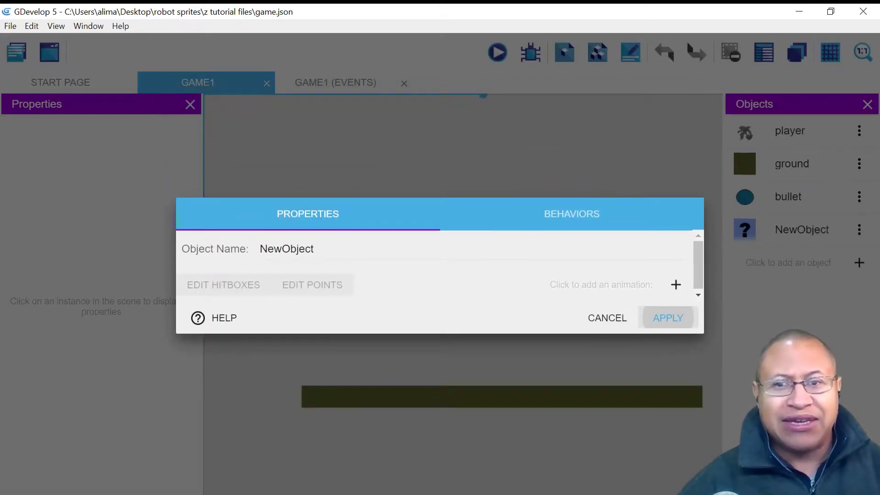
key(BackSpace)
key(BackSpace)
key(BackSpace)
key(BackSpace)
key(BackSpace)
key(BackSpace)
key(BackSpace)
key(BackSpace)
key(BackSpace)
text(coin)
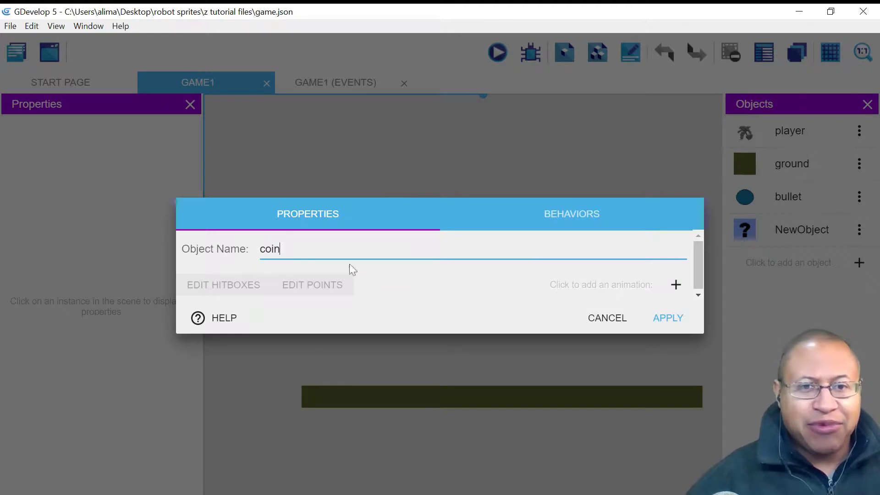
click(675, 286)
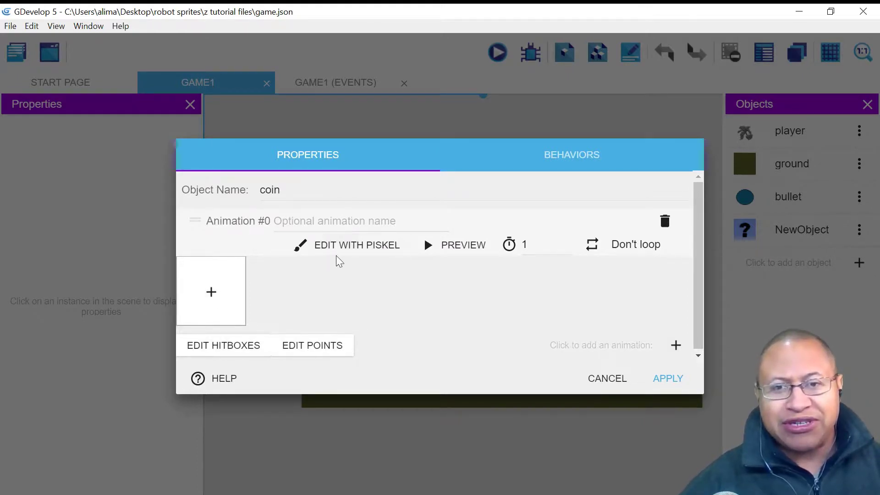
Open the coin's frame in the Piskel editor and set the drawing colour to bright yellow
click(384, 246)
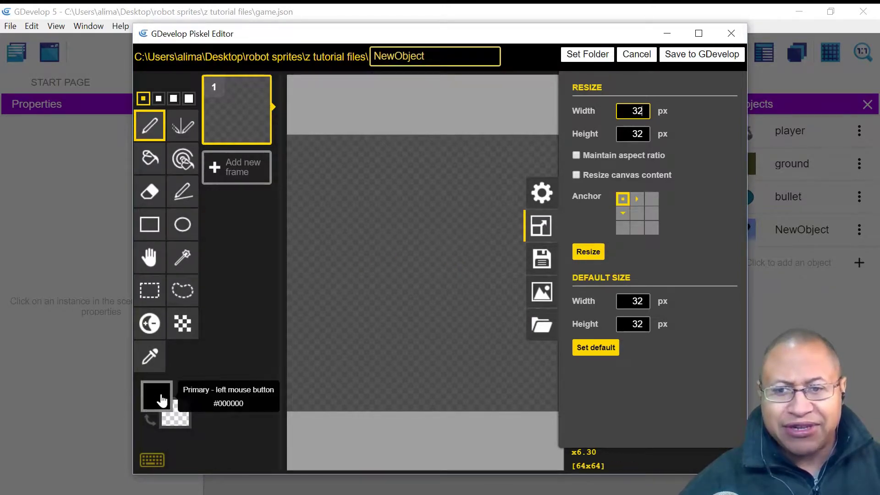
click(158, 399)
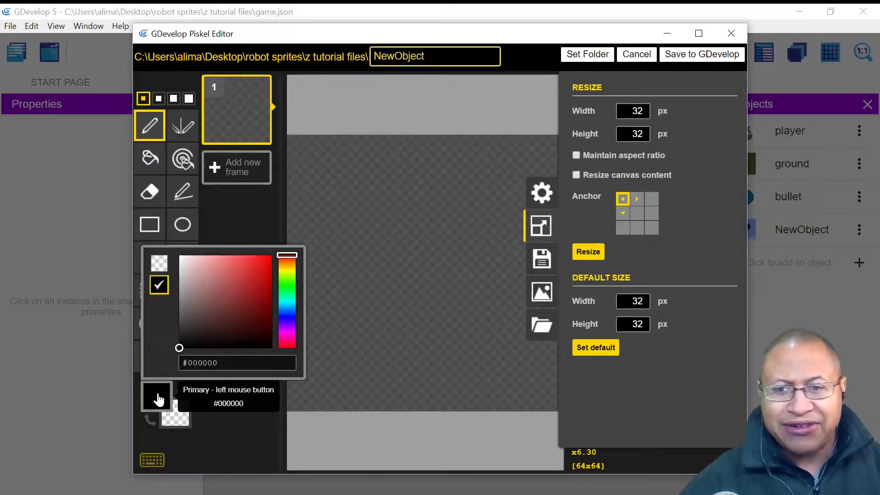
click(287, 271)
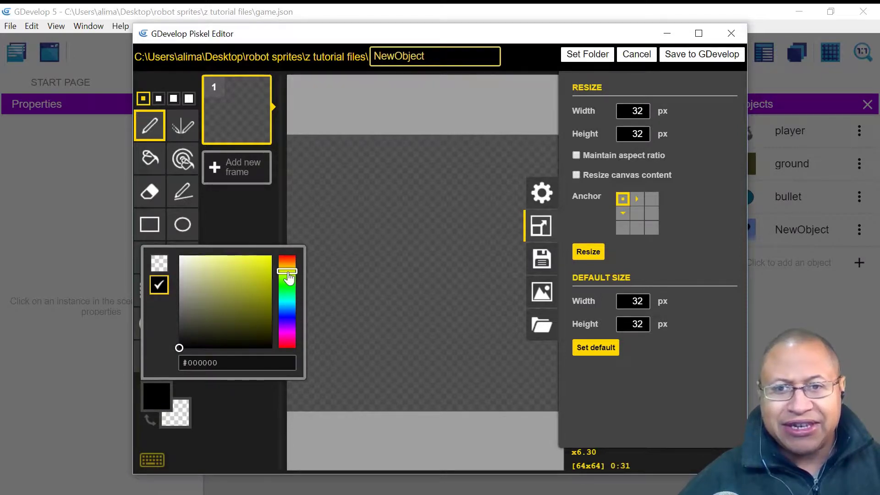
click(267, 266)
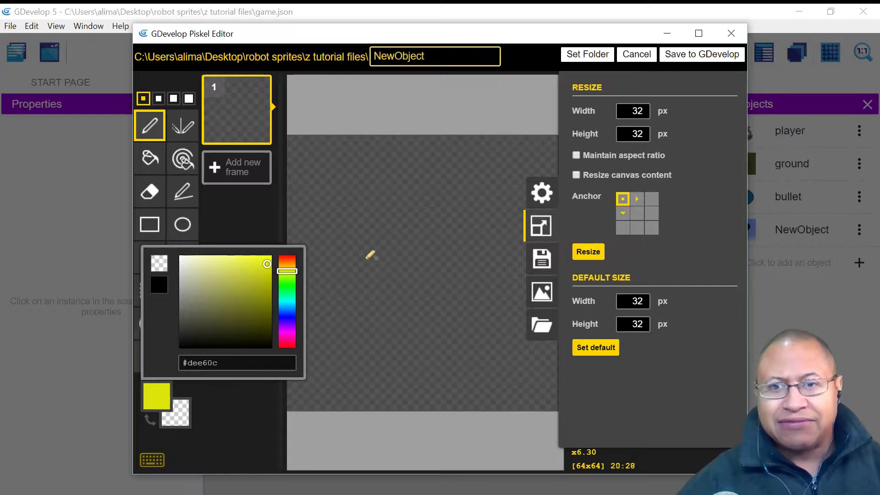
click(247, 418)
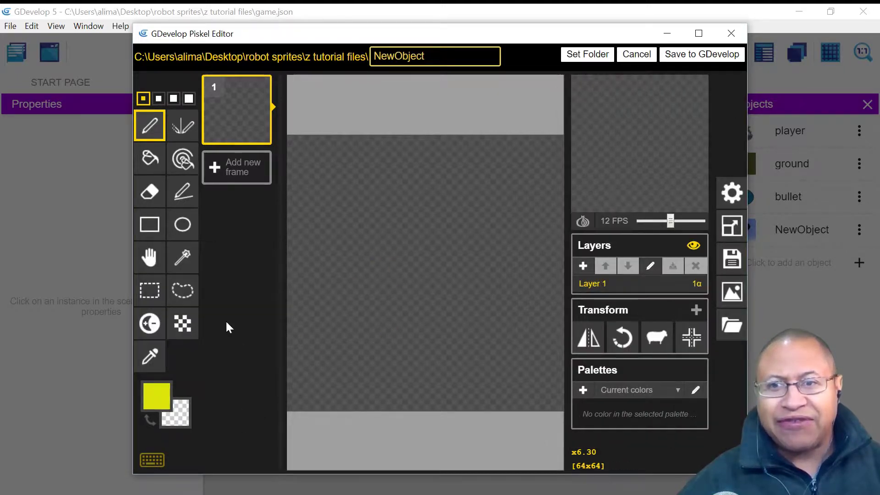
Draw a large circle filling the canvas and fill its inside solid yellow
click(186, 235)
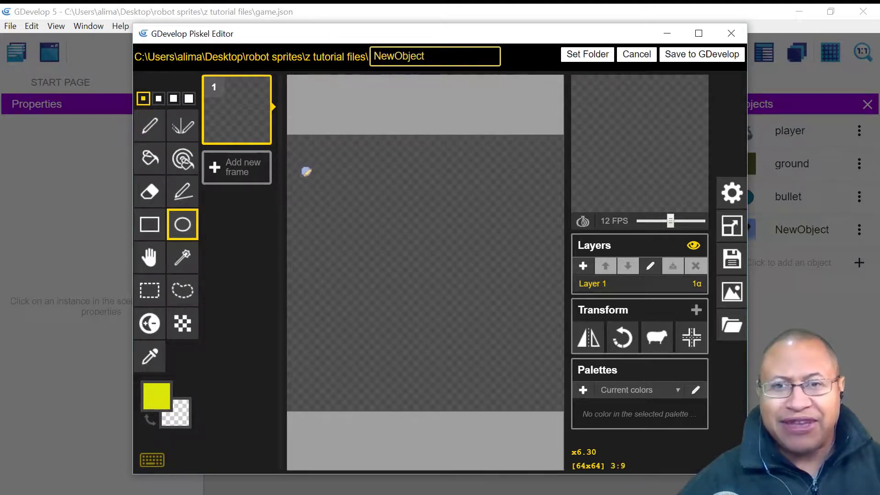
drag(304, 176, 531, 377)
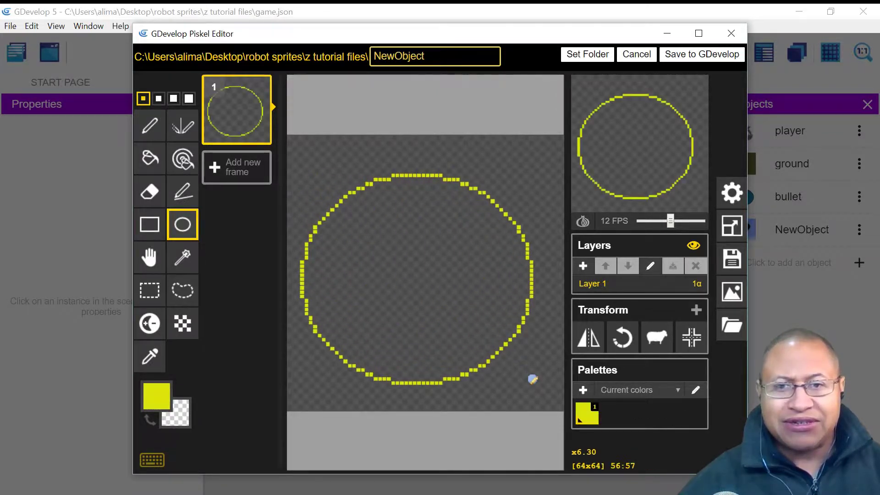
click(152, 159)
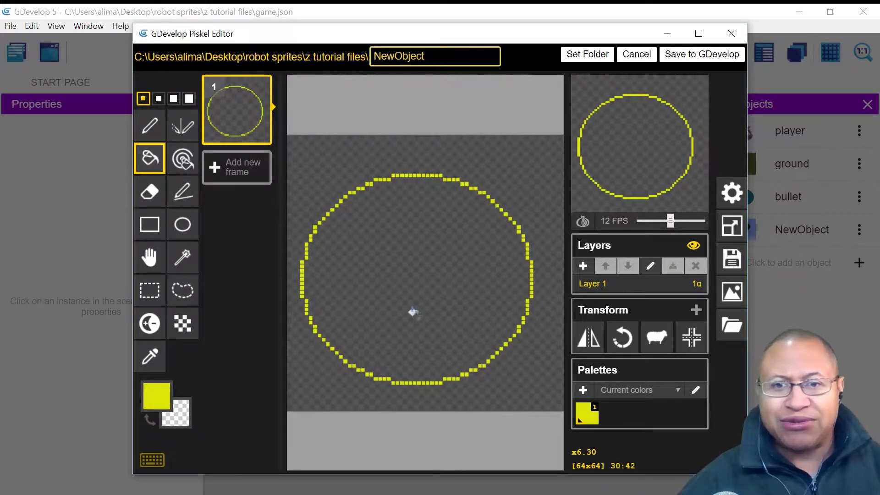
click(377, 278)
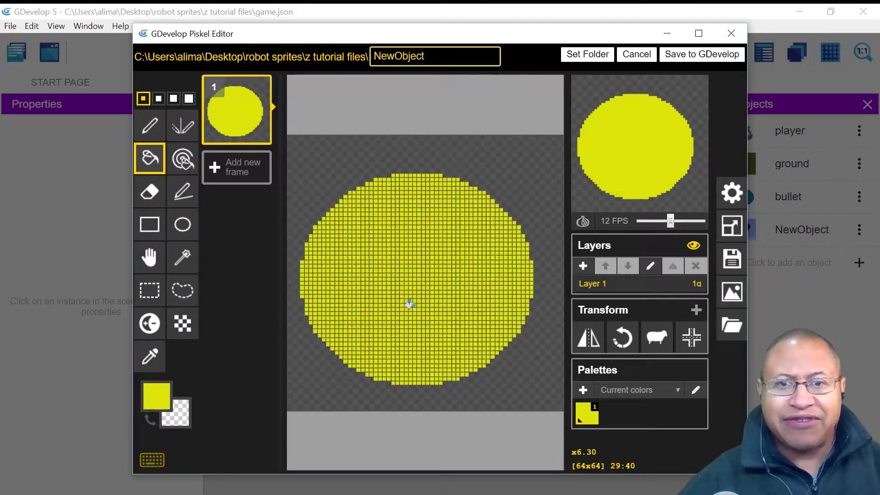
Rename the Piskel file from NewObject to 'coin'
click(436, 56)
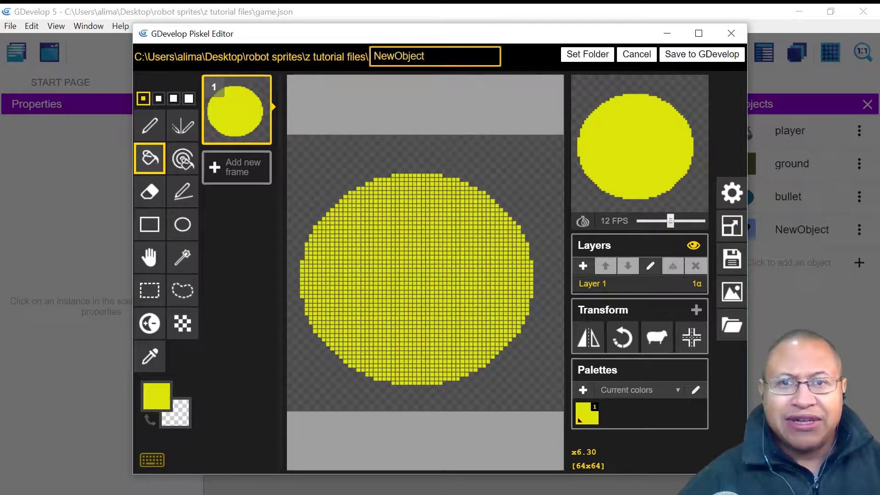
key(BackSpace)
key(BackSpace)
key(BackSpace)
key(BackSpace)
key(BackSpace)
key(BackSpace)
key(BackSpace)
key(BackSpace)
key(BackSpace)
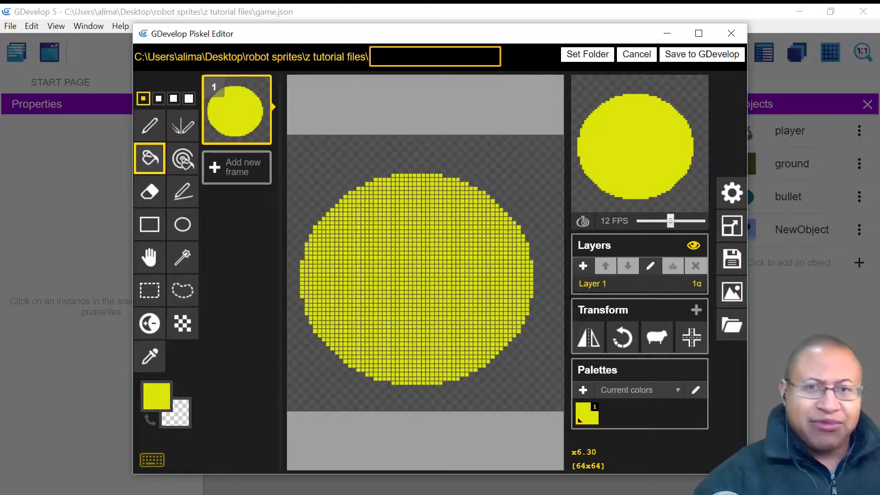
text(coin)
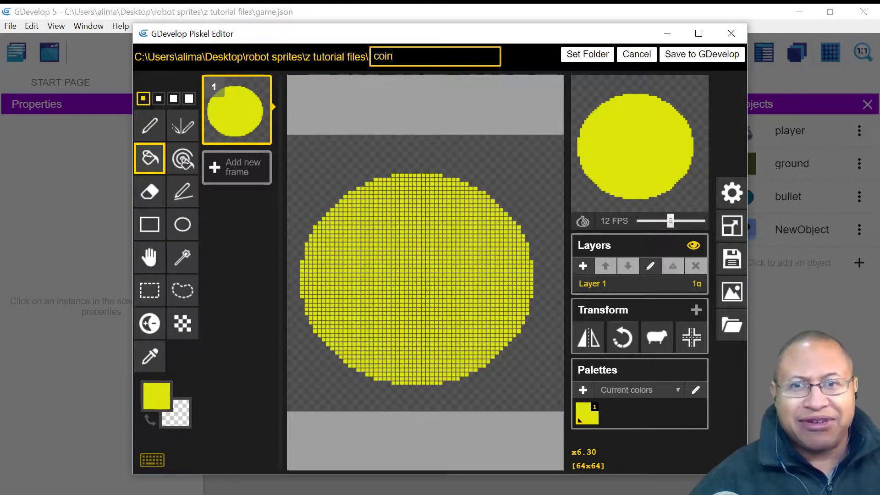
Save the yellow disc to the coin object, check its Behaviors, and apply the settings
click(683, 55)
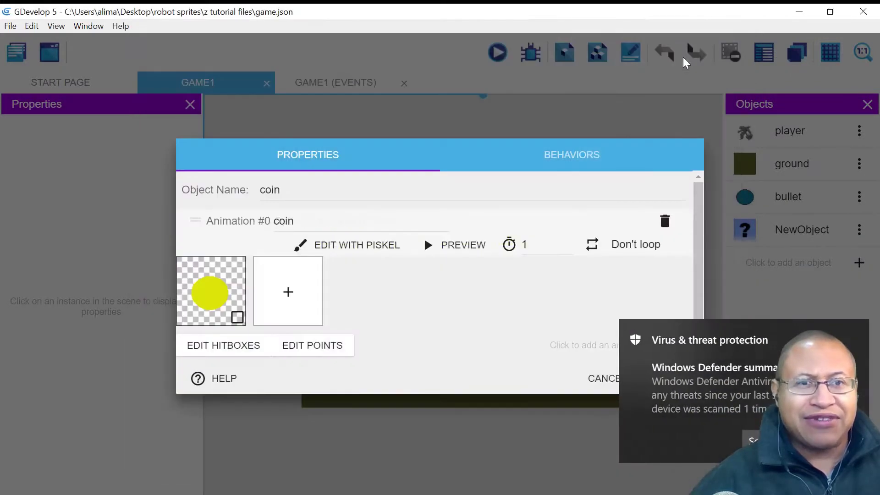
click(514, 155)
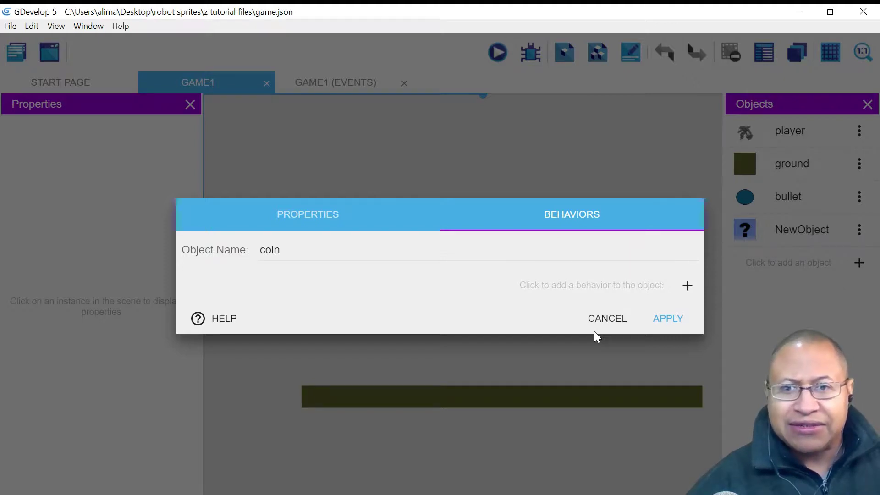
click(668, 319)
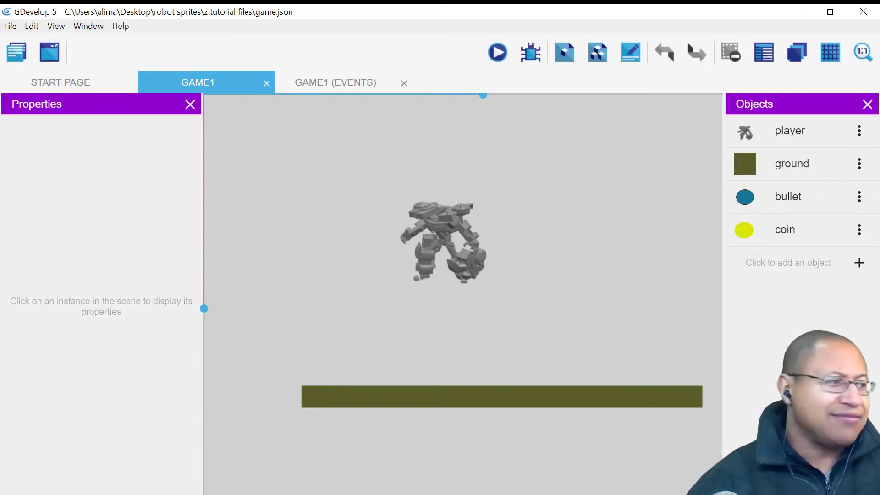
Select the 583×32 olive ground platform in the GAME1 scene to show its properties
scroll(386, 265, down, 1)
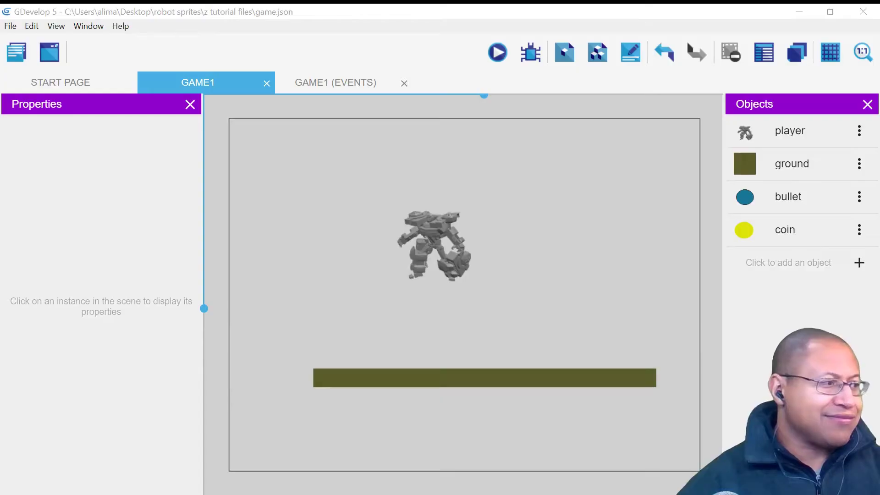
click(546, 325)
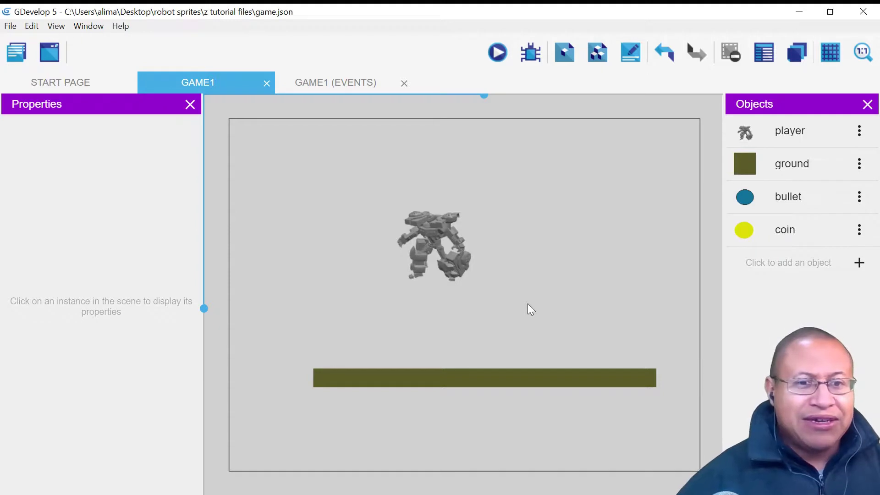
scroll(587, 310, down, 5)
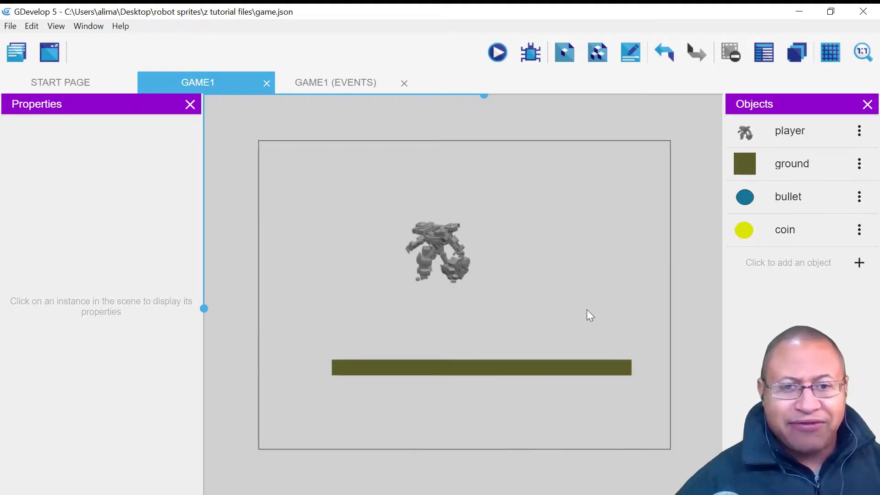
scroll(587, 309, down, 1)
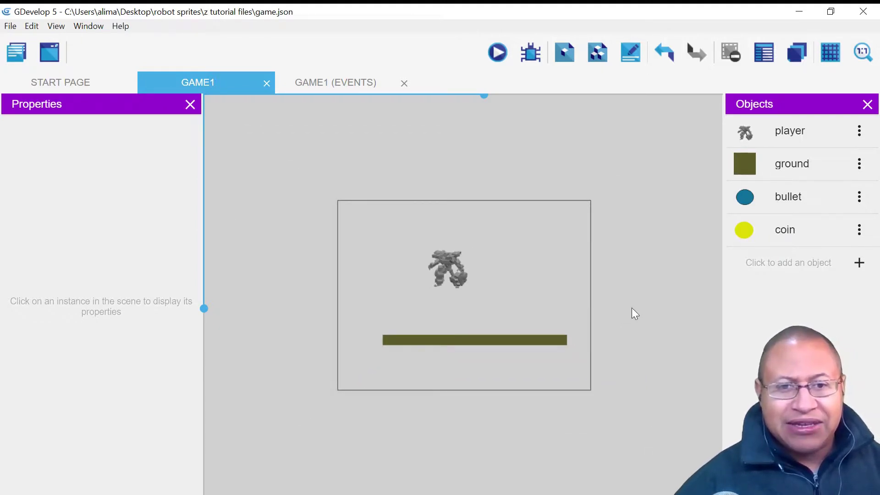
middle_drag(652, 296, 537, 300)
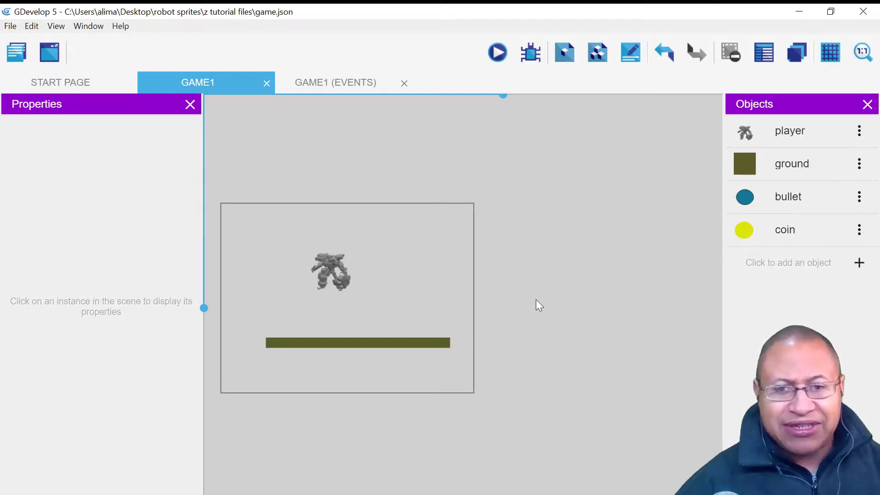
click(387, 344)
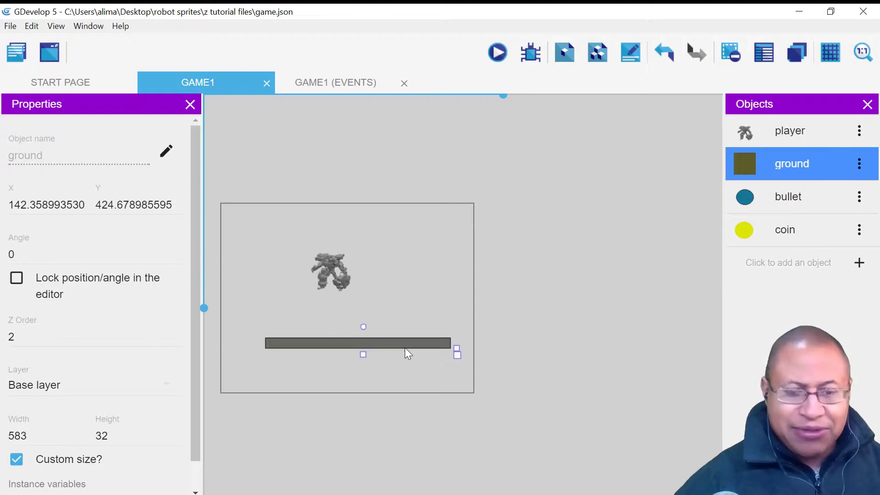
Duplicate the ground platform twice, one copy raised up-right and another further right
ctrl+drag(387, 343, 573, 320)
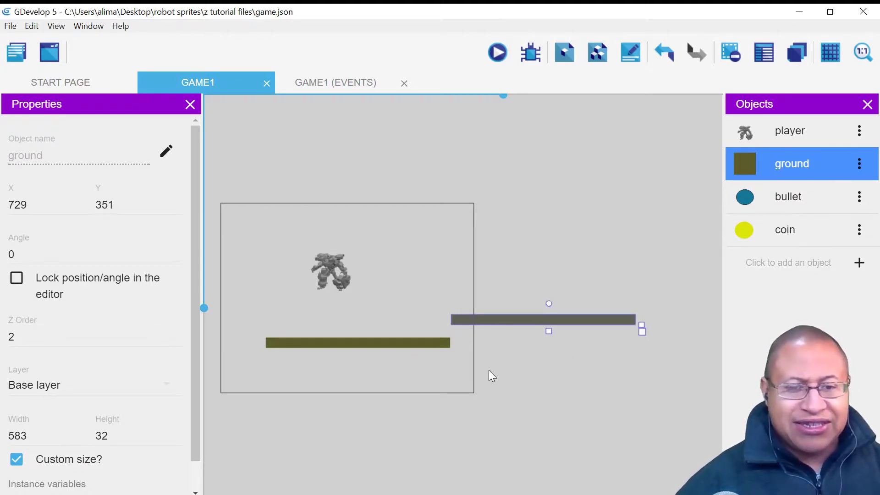
middle_drag(647, 371, 457, 356)
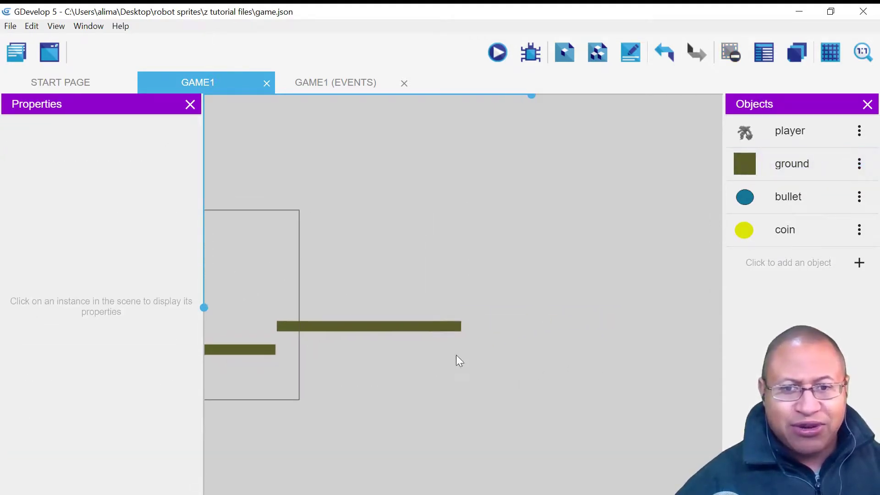
click(434, 326)
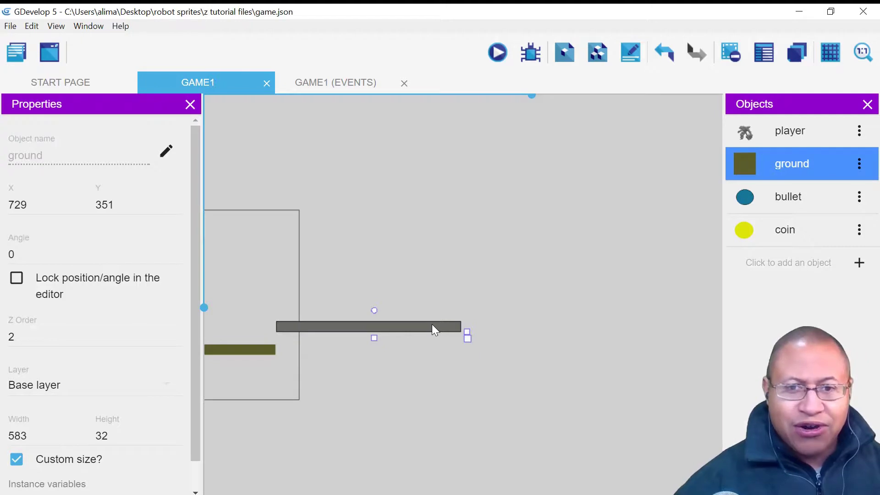
ctrl+drag(433, 329, 627, 349)
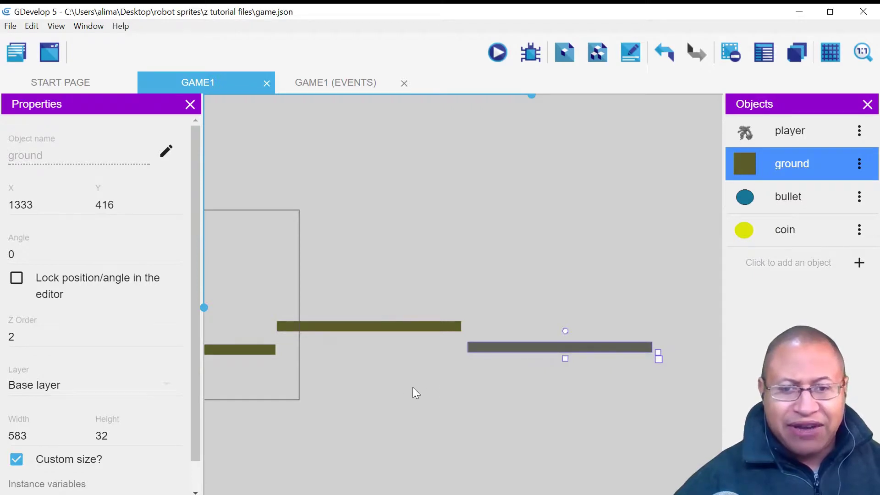
middle_drag(273, 383, 425, 381)
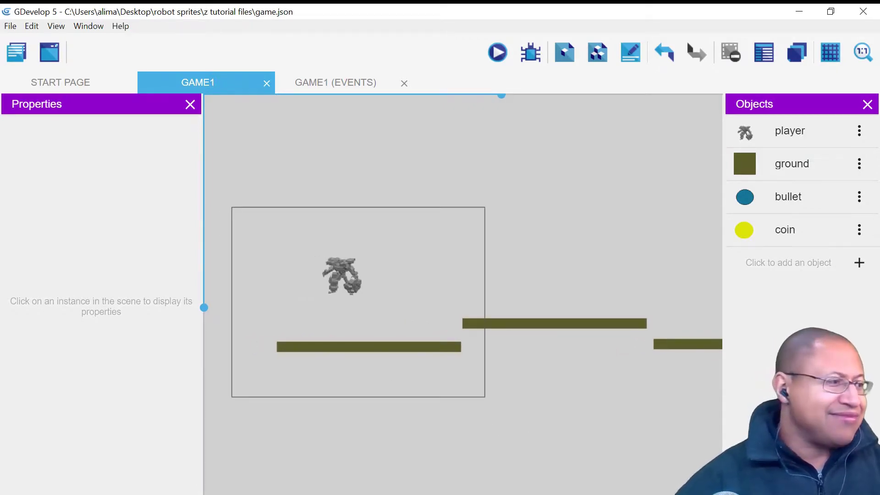
ctrl+scroll(256, 304, up, 5)
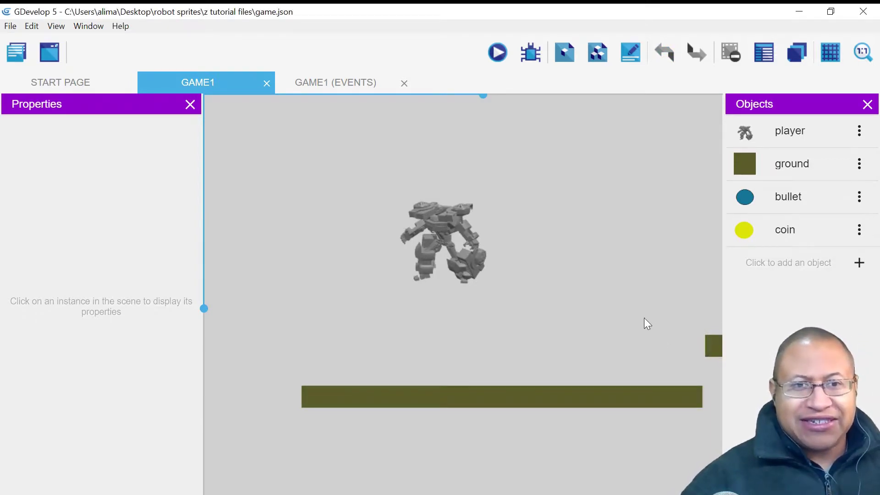
Launch the preview and jump the robot onto the raised platform and back down
click(498, 54)
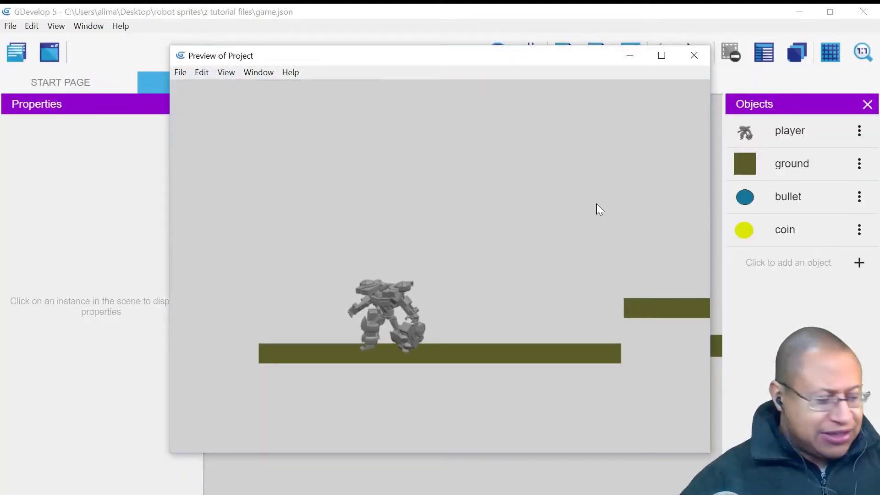
key(Right)
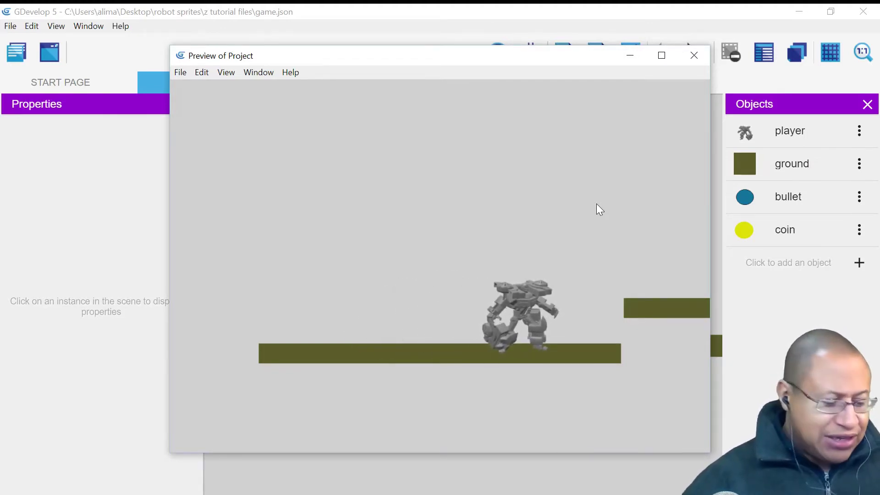
key(Right)
key(space)
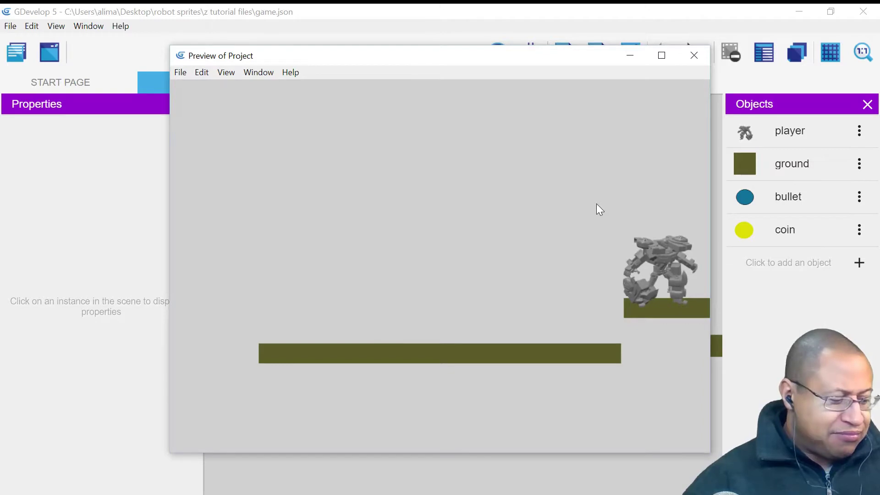
key(Left)
key(space)
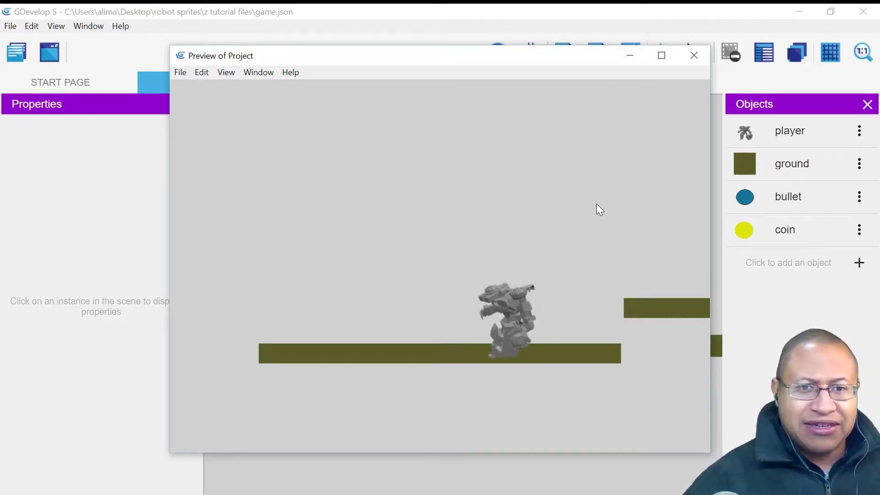
Jump the robot toward the right platform and back left, then close the preview
key(Right)
key(space)
key(Left)
key(space)
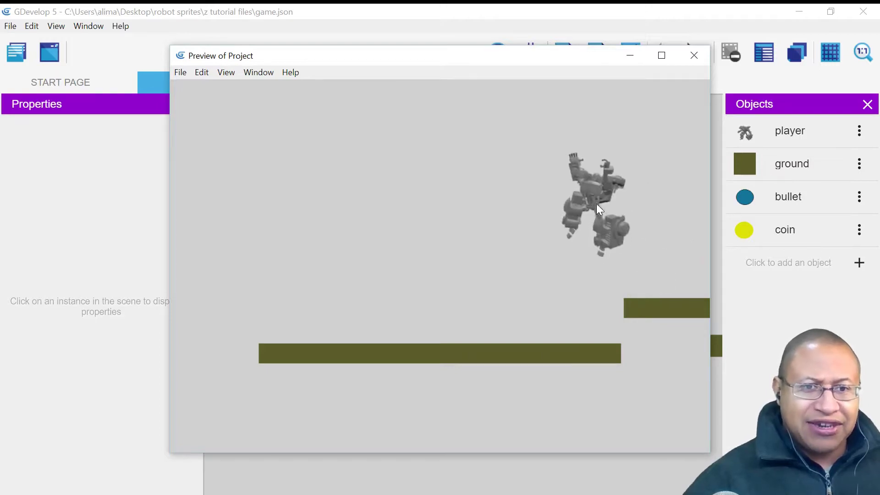
key(Left)
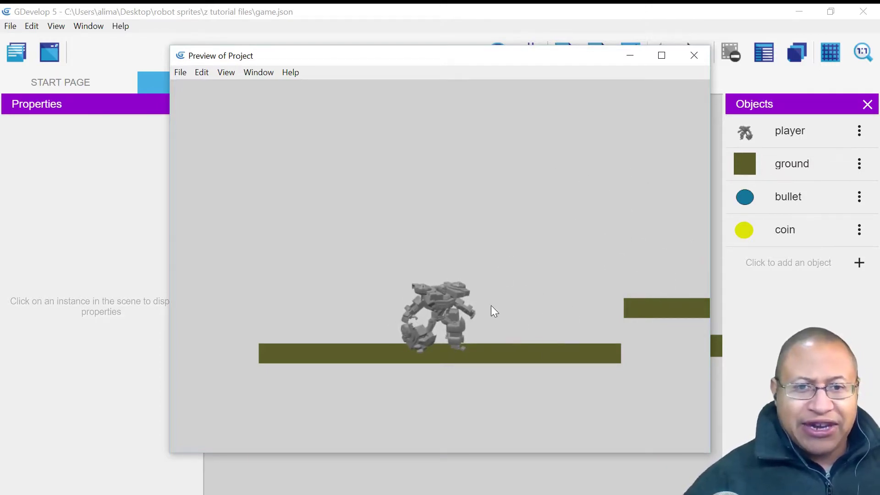
click(693, 56)
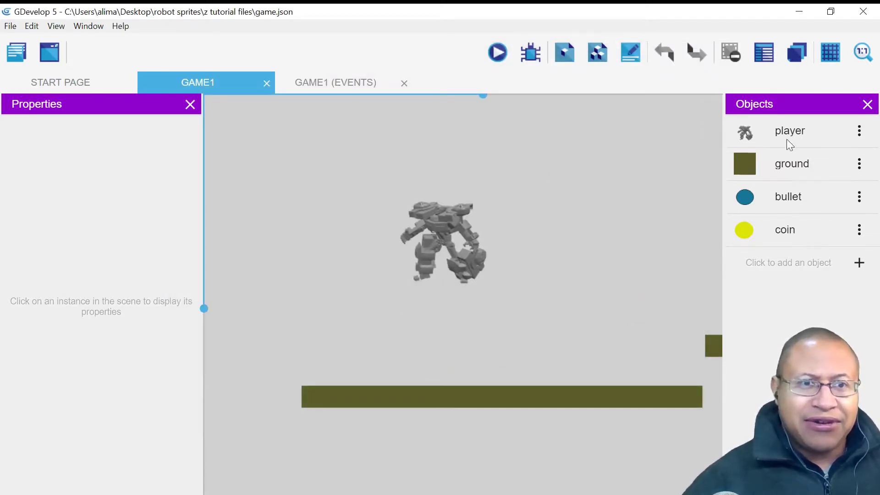
Change the player's PlatformerObject Jump speed from 600 to 800 and apply it
double_click(821, 136)
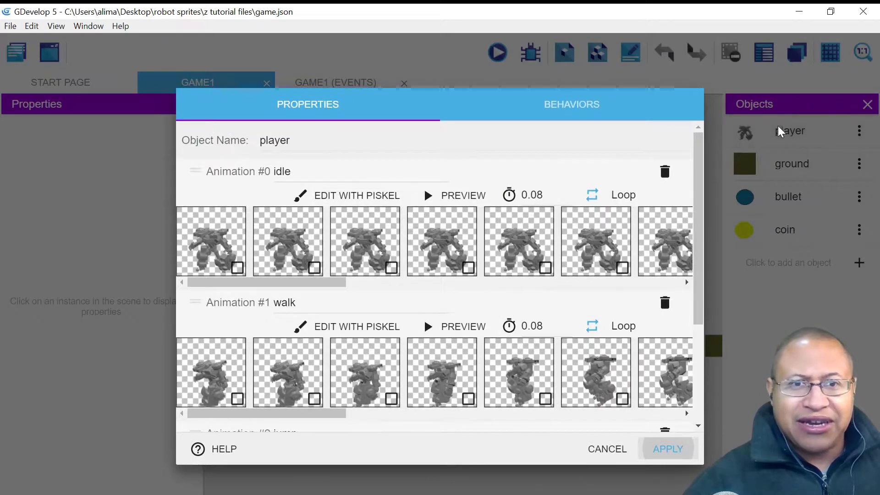
click(576, 105)
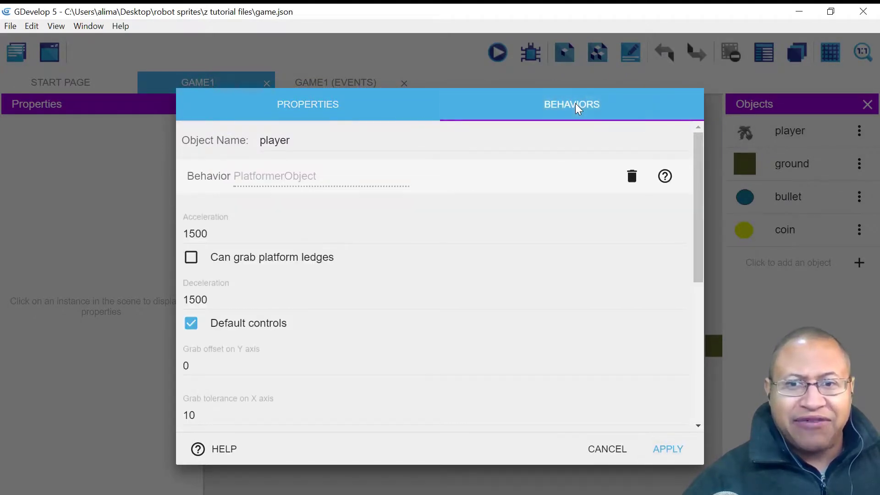
drag(697, 185, 693, 268)
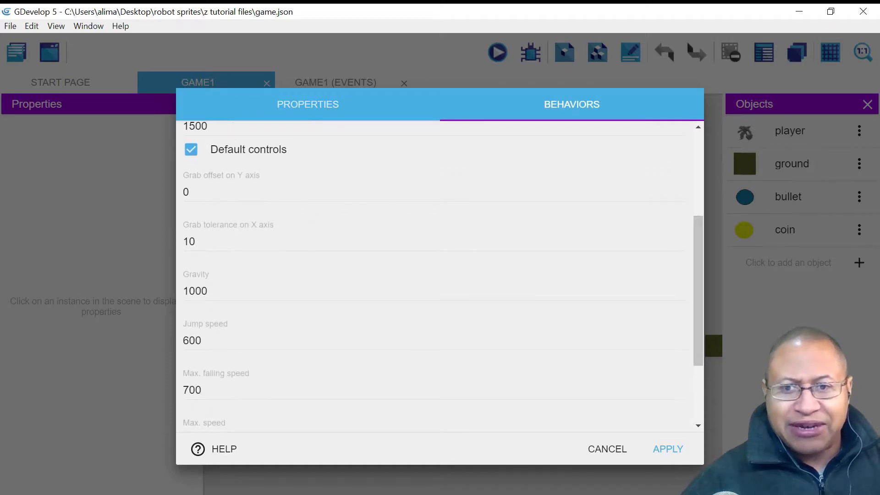
click(202, 340)
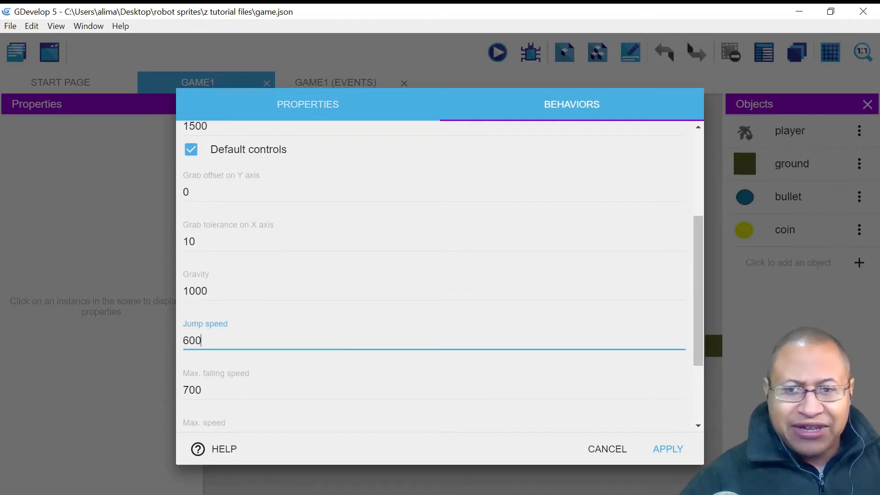
key(BackSpace)
key(BackSpace)
key(BackSpace)
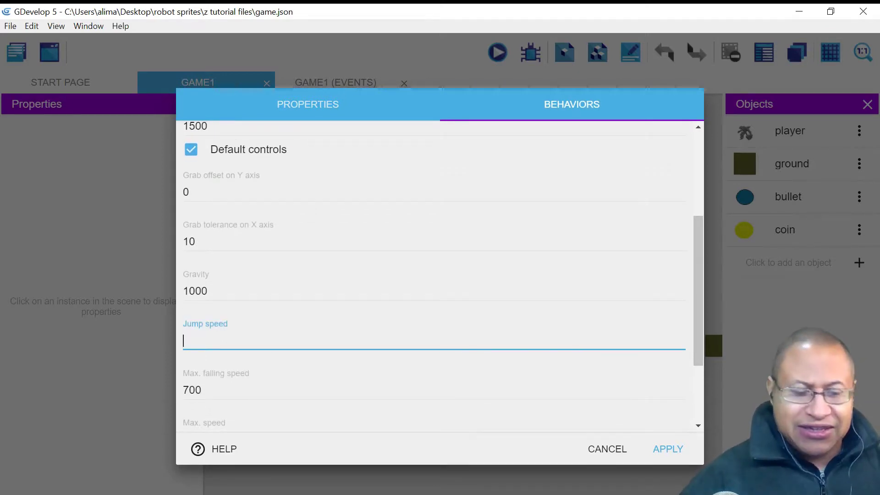
text(800)
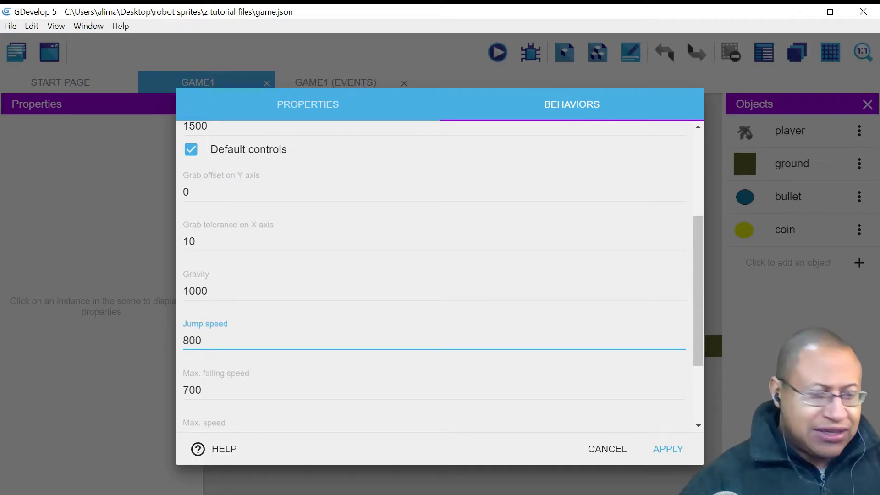
click(663, 448)
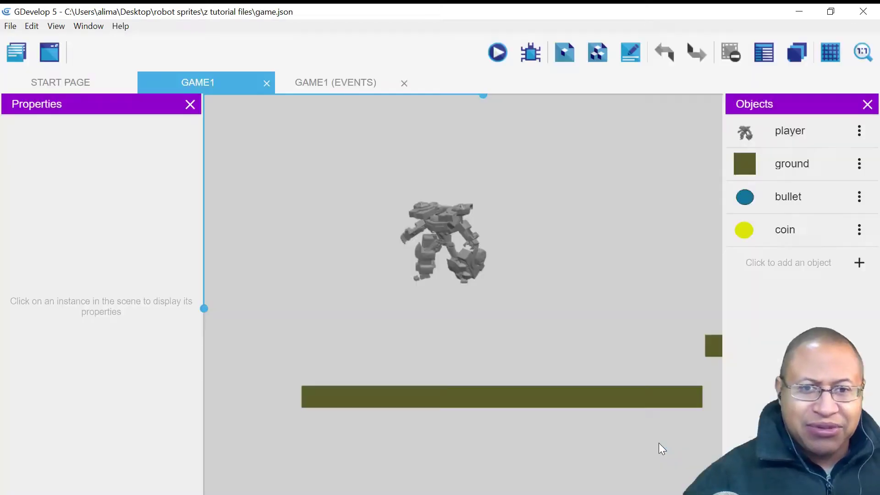
Preview again, jumping the robot onto and off the upper-right platform with the higher jump
click(499, 53)
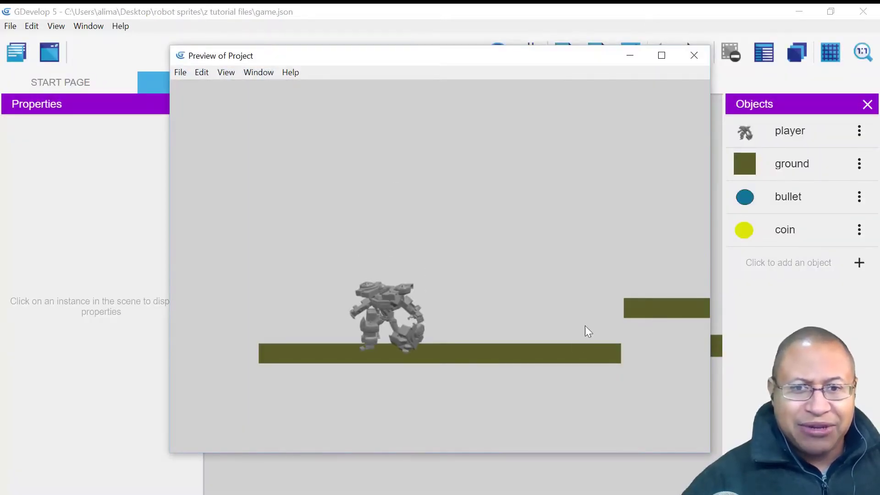
key(Right)
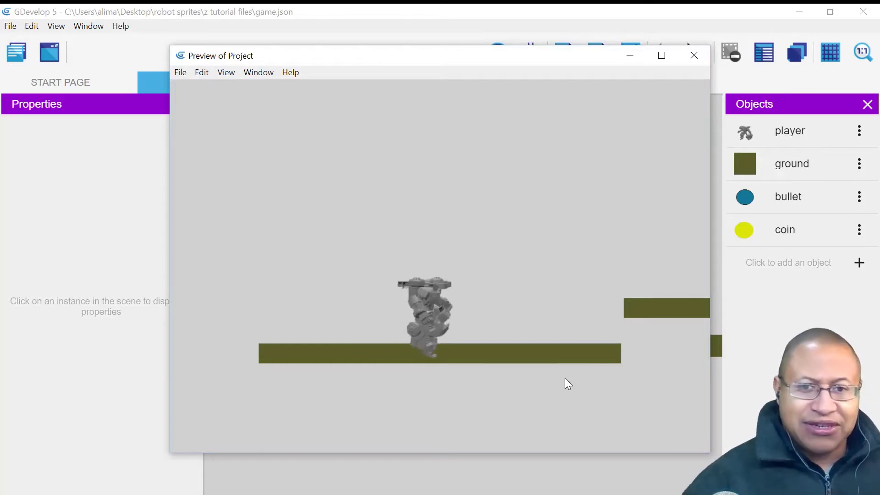
key(space)
key(Left)
key(space)
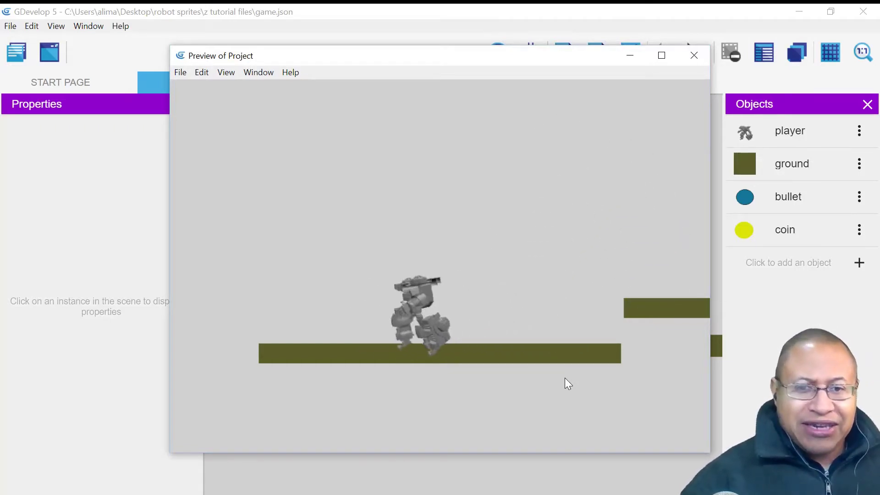
key(Right)
key(space)
key(Left)
key(space)
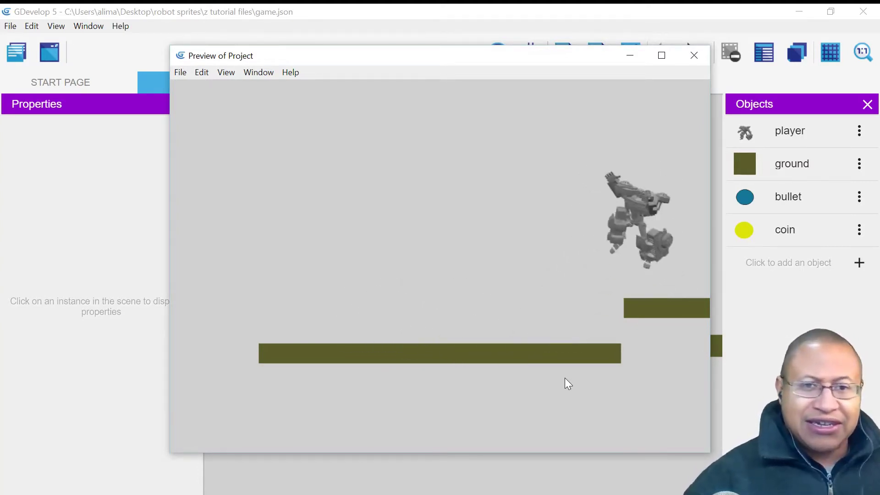